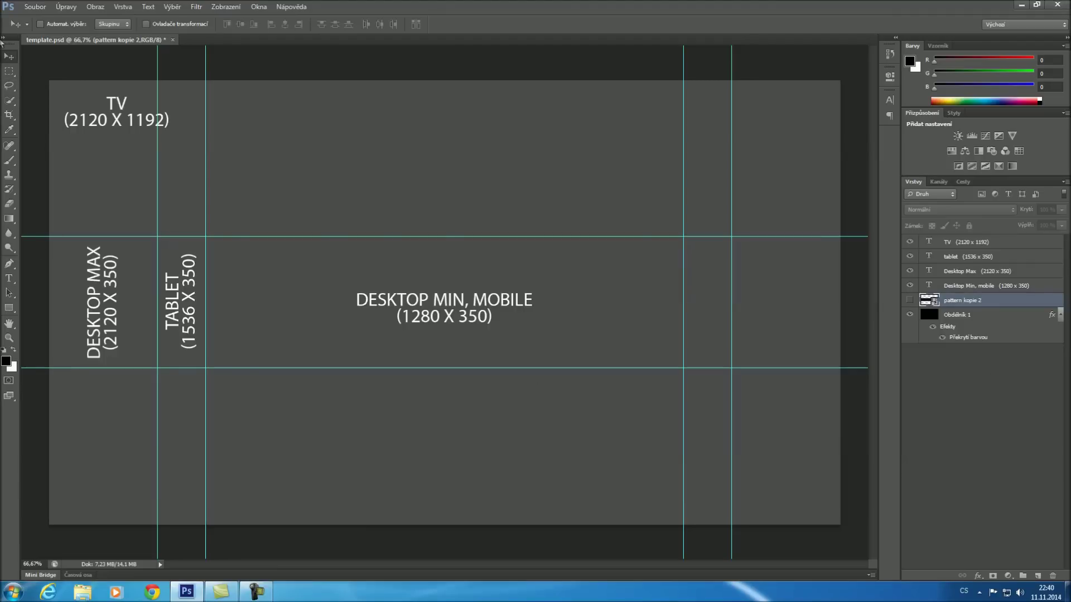
- Marquee-select the central 1280×350 DESKTOP MIN, MOBILE zone between the inner guide intersections
click(9, 71)
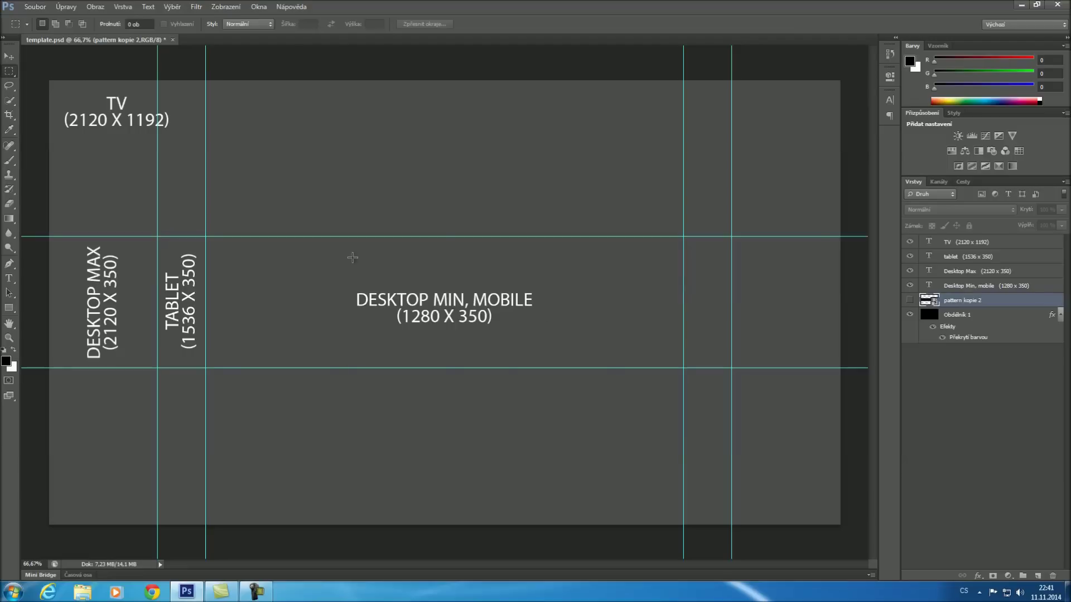
drag(206, 237, 684, 368)
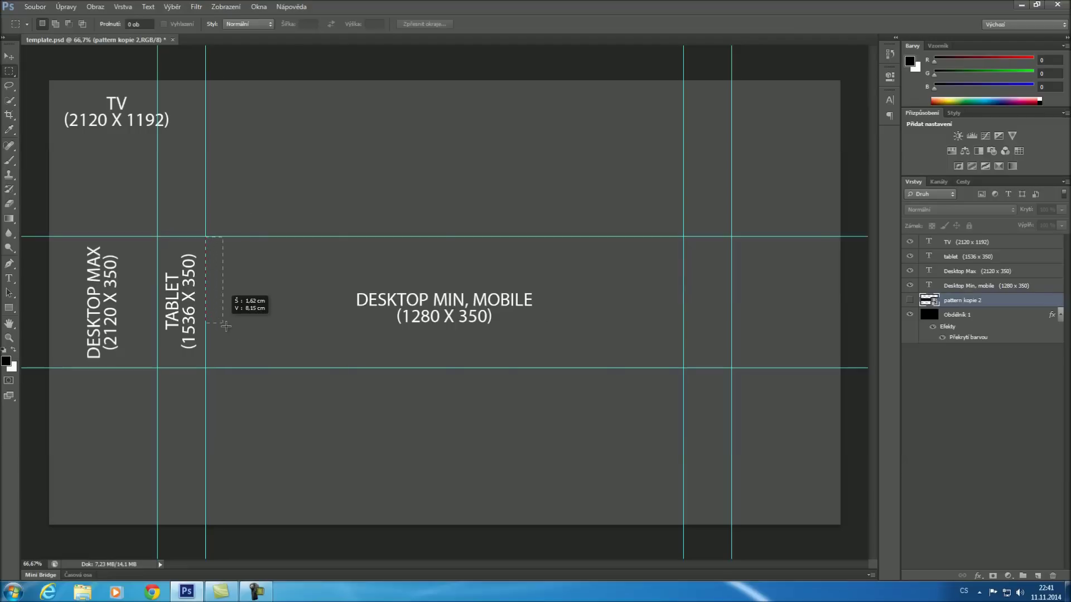
drag(684, 368, 684, 368)
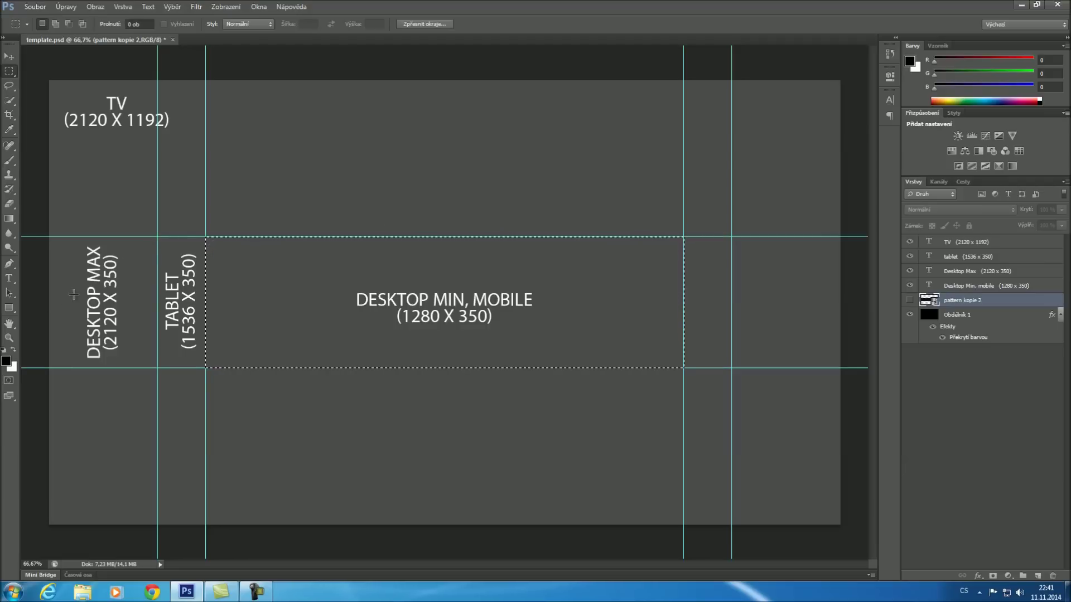
drag(50, 236, 202, 366)
drag(206, 237, 683, 368)
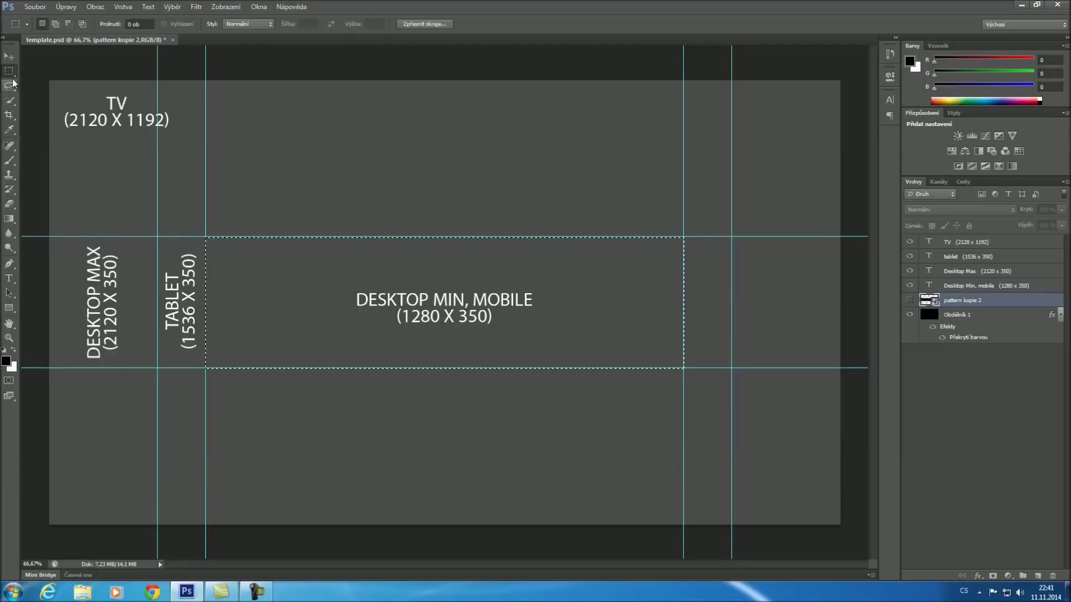
- Trial-select the DESKTOP MIN, MOBILE label area, then the full-width middle band
click(330, 255)
drag(311, 268, 621, 350)
click(416, 257)
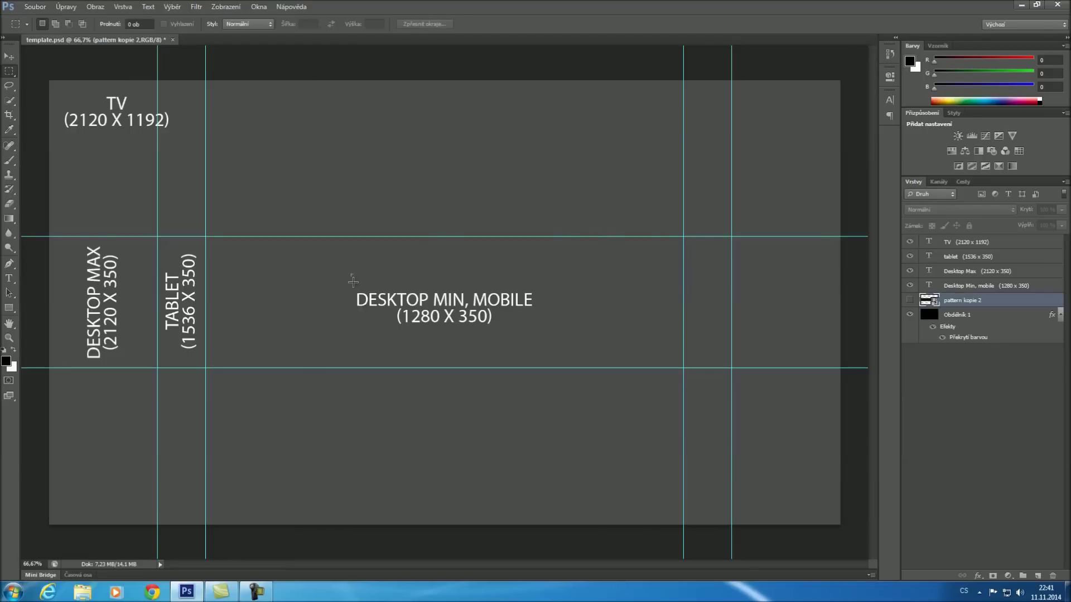
drag(353, 281, 350, 297)
drag(167, 241, 731, 367)
mouse_move(51, 236)
mouse_down()
mouse_move(842, 377)
mouse_move(841, 369)
mouse_up()
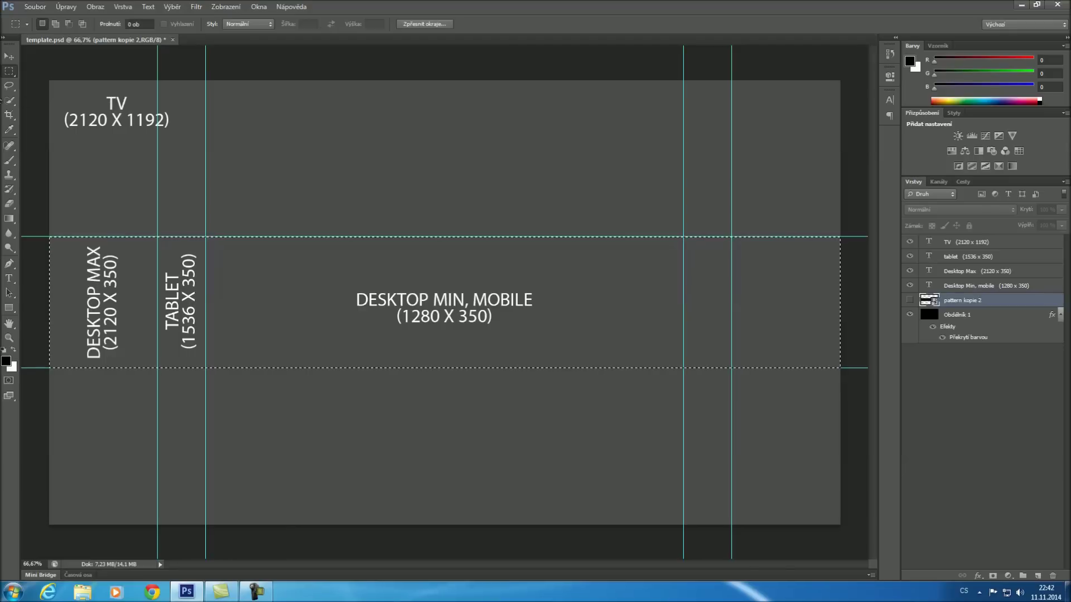
click(206, 251)
- Select the whole canvas, then the lower strip below the middle band
drag(47, 77, 843, 558)
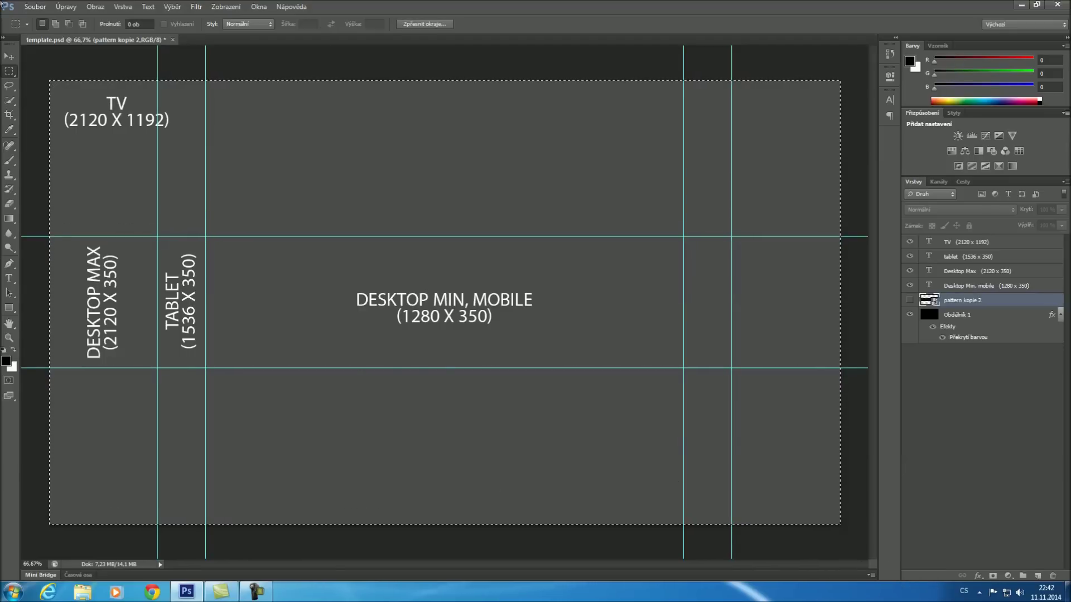
click(54, 90)
drag(46, 236, 873, 384)
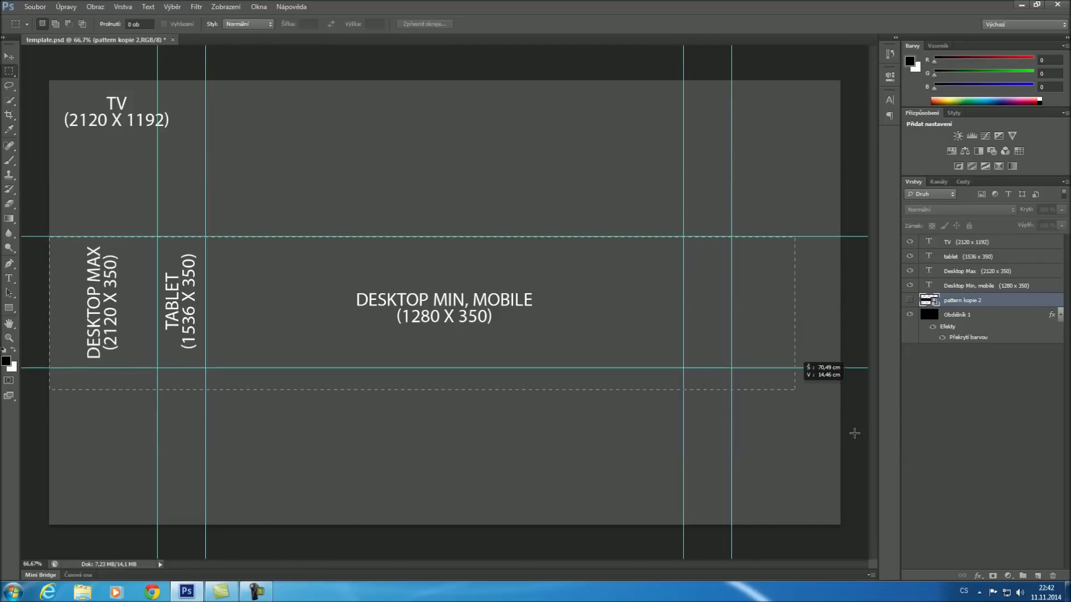
drag(35, 369, 931, 534)
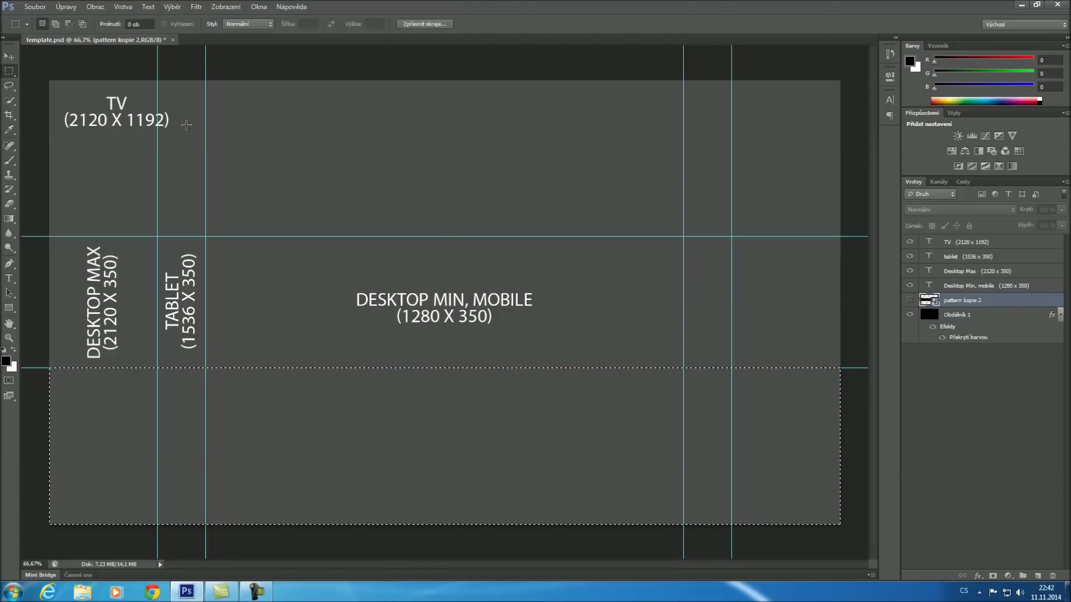
mouse_move(36, 76)
mouse_down()
mouse_move(561, 227)
mouse_move(909, 557)
mouse_up()
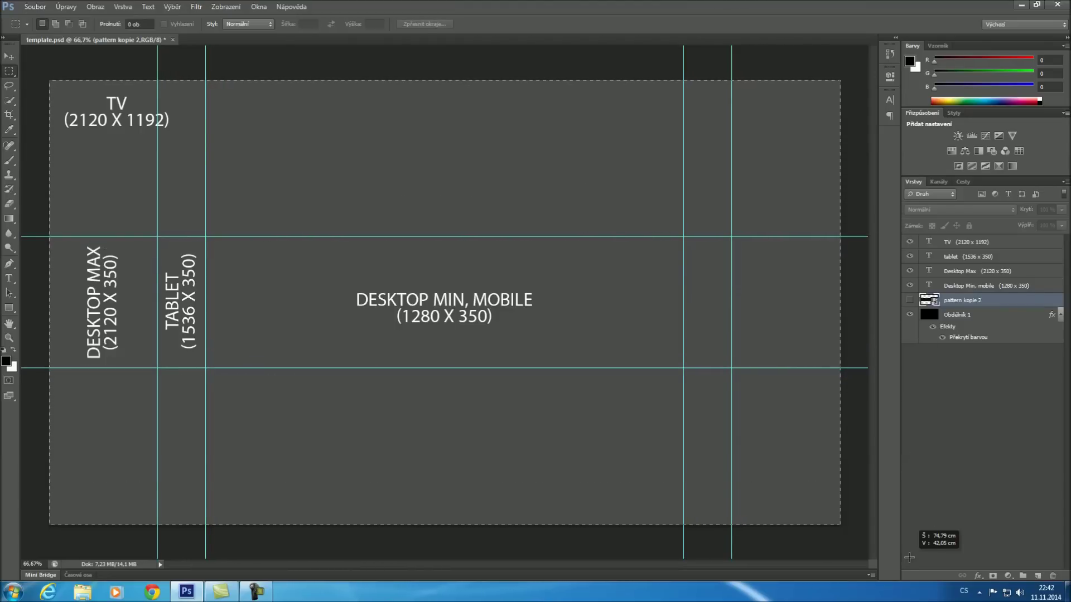
drag(909, 558, 909, 557)
- Reselect the whole canvas and middle band once more, ending with nothing selected
drag(49, 80, 184, 146)
click(114, 237)
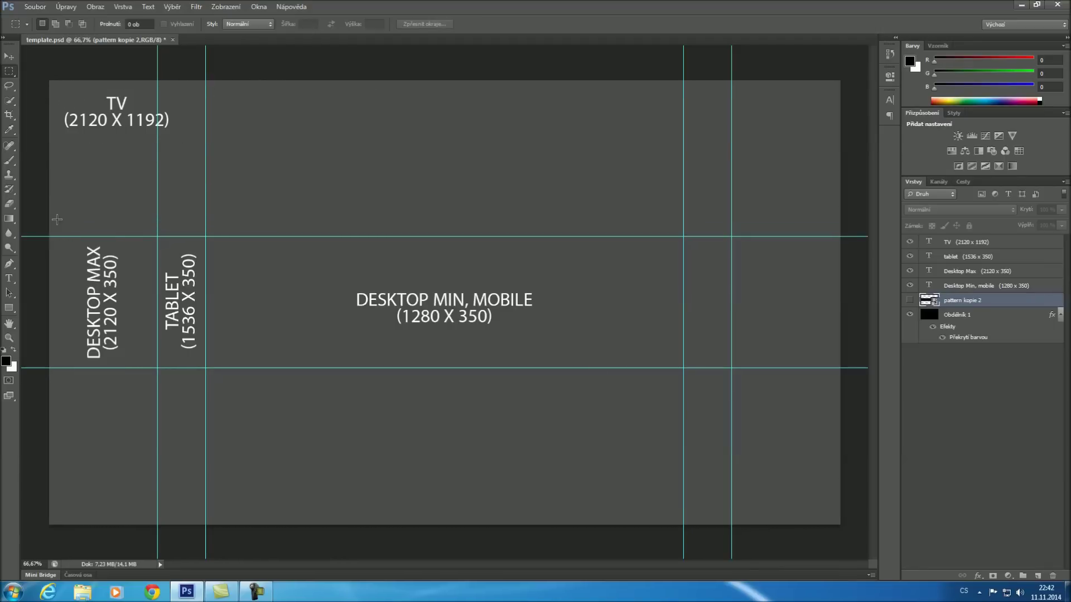
drag(28, 70, 910, 558)
click(60, 276)
drag(46, 239, 732, 338)
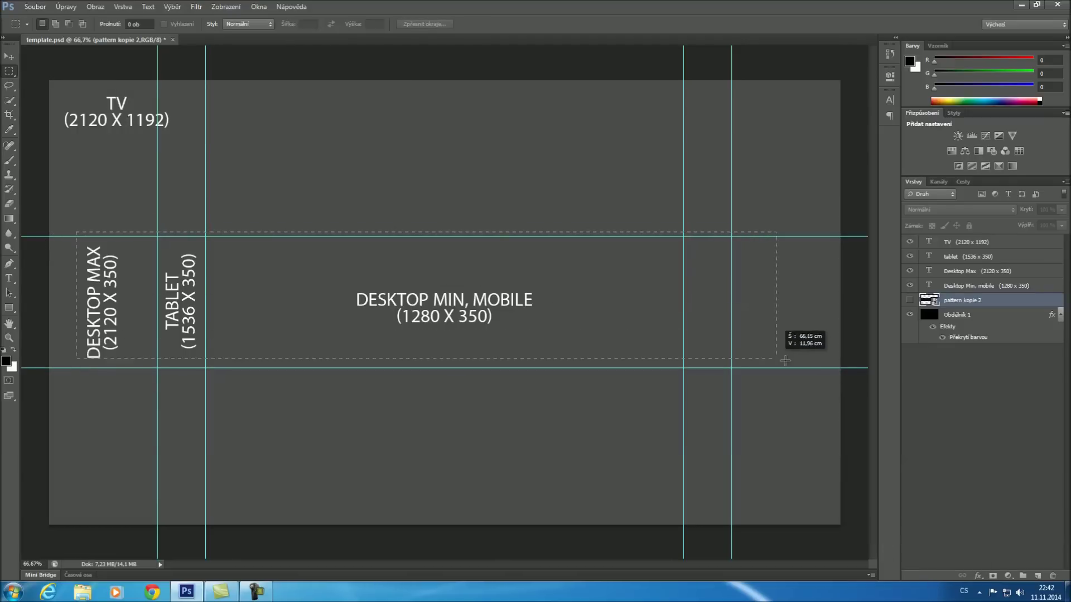
click(480, 397)
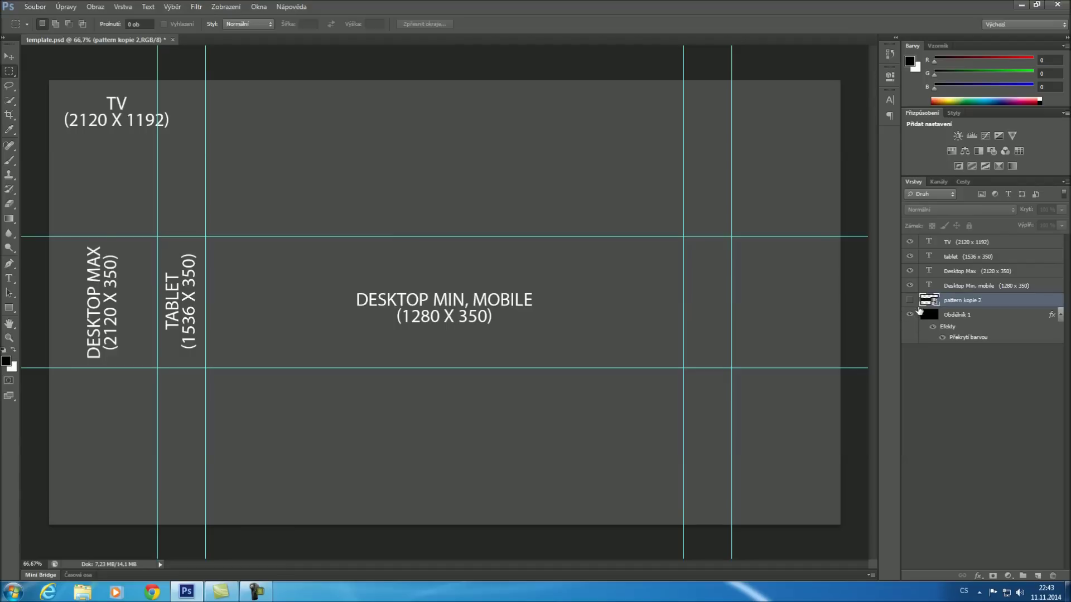
- Hide the size labels, show pattern kopie 2, and type FREECRAFTINGTV on the band
drag(910, 285, 910, 242)
click(909, 300)
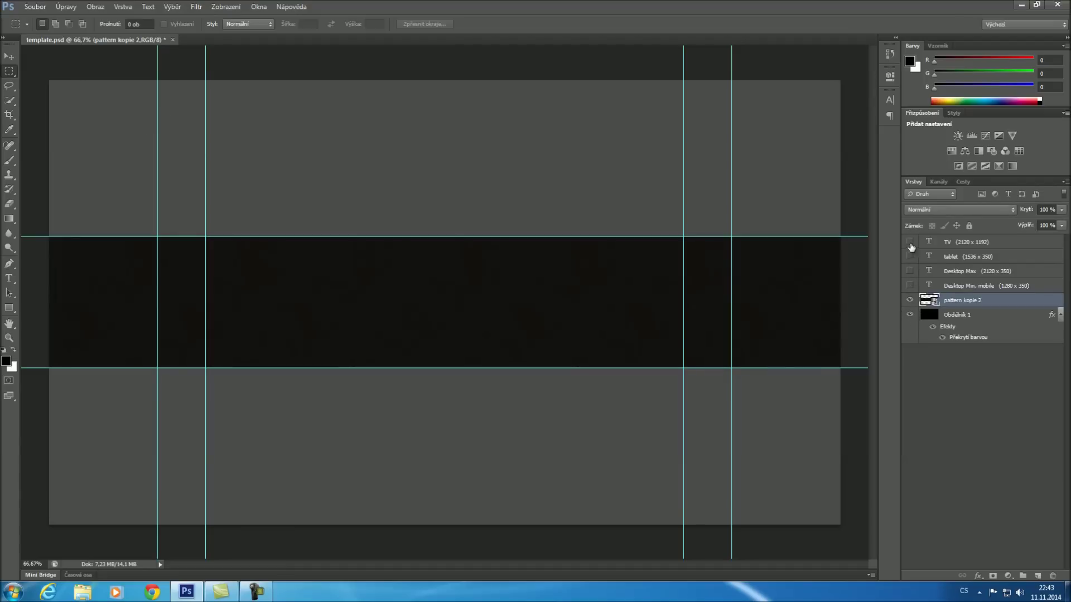
key(t)
click(310, 300)
text(FREECRAFTINGTV)
- Enlarge FREECRAFTINGTV to 100 pt, move it into the dark band, and add an overlay layer style
key(Left)
key(Left)
text(G)
key(ctrl+a)
text(100)
key(Return)
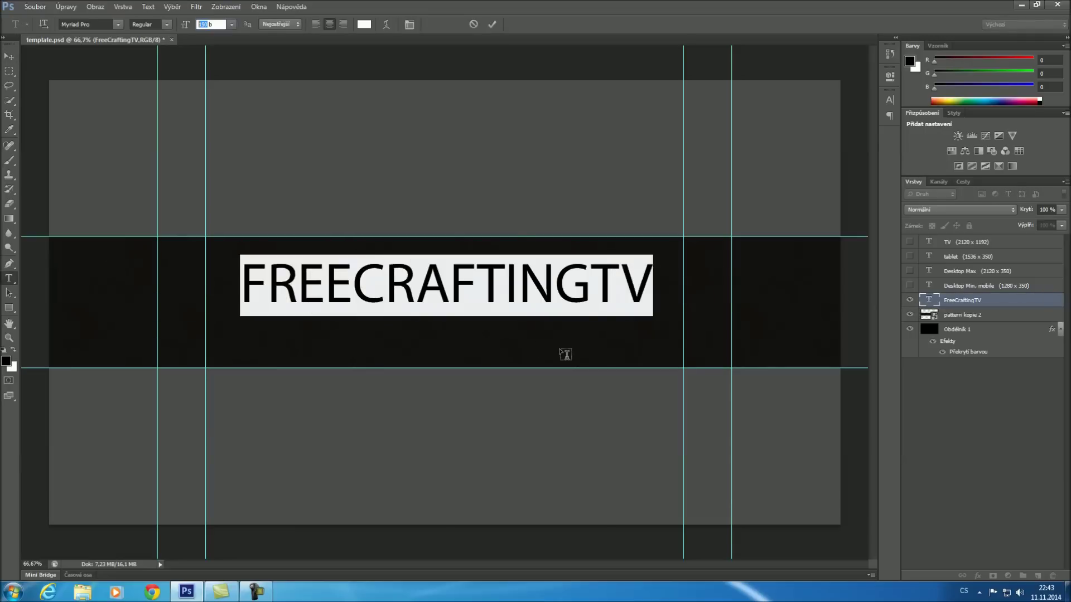
drag(313, 307, 564, 354)
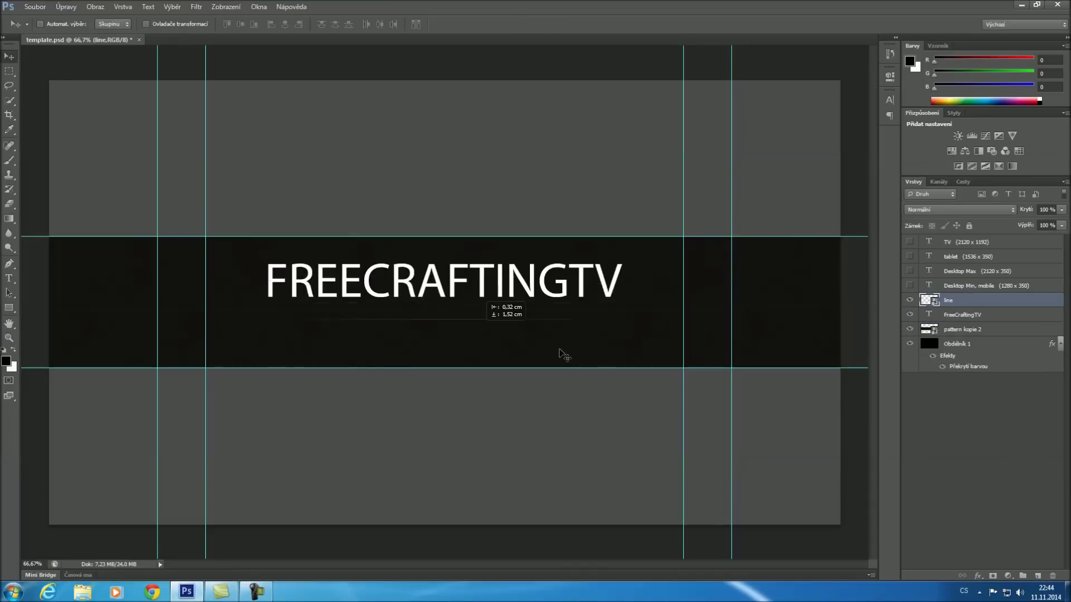
double_click(982, 300)
click(600, 407)
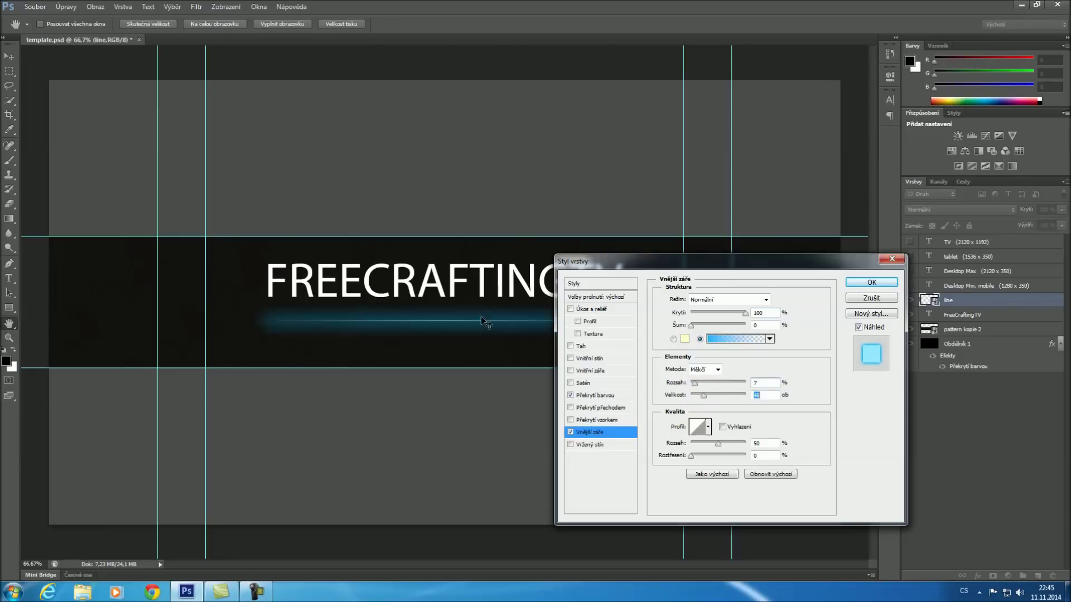
- Confirm the line's blue glow, nudge it up behind the text, and colour CRAFTING blue
key(Return)
key(v)
key(shift+Up)
key(shift+Up)
key(shift+Up)
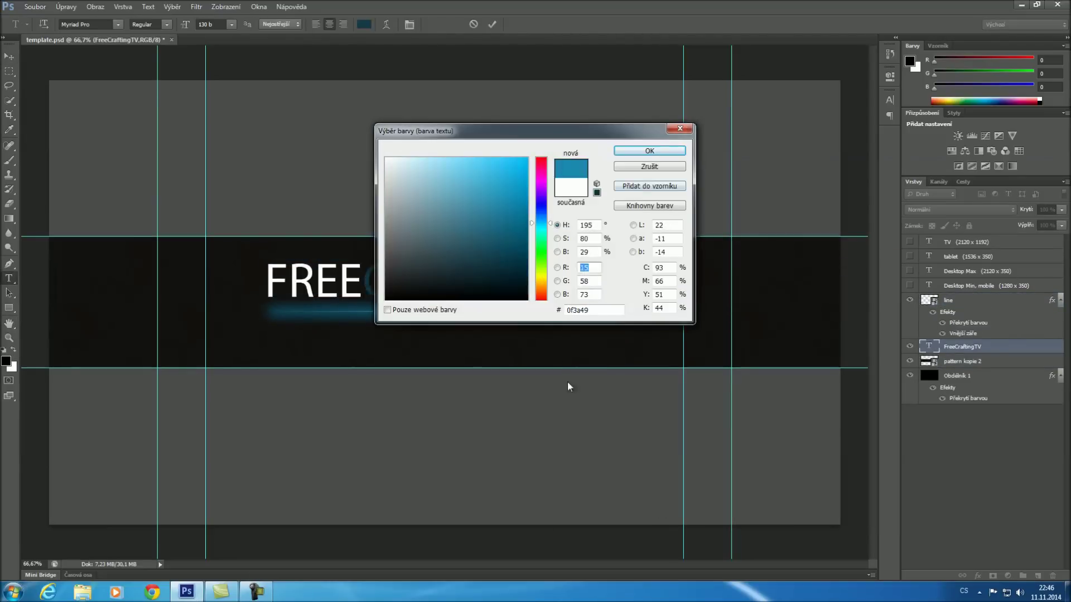
key(ctrl+Return)
key(m)
- Give the title copy a cyan-to-transparent gradient Outer Glow, entering 54 in its settings
right_click(570, 357)
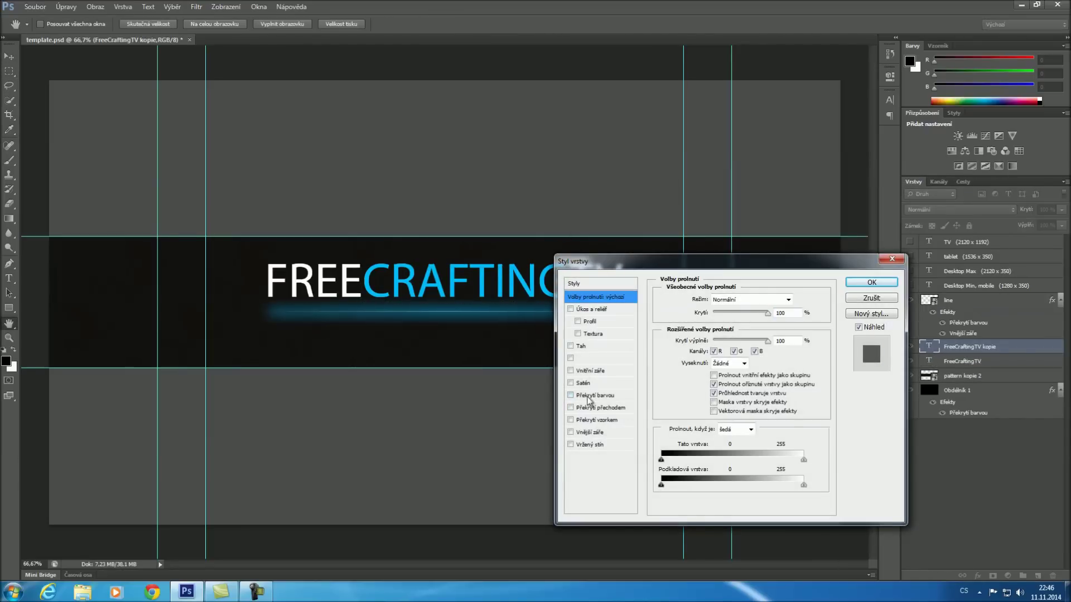
click(729, 299)
click(736, 339)
click(326, 280)
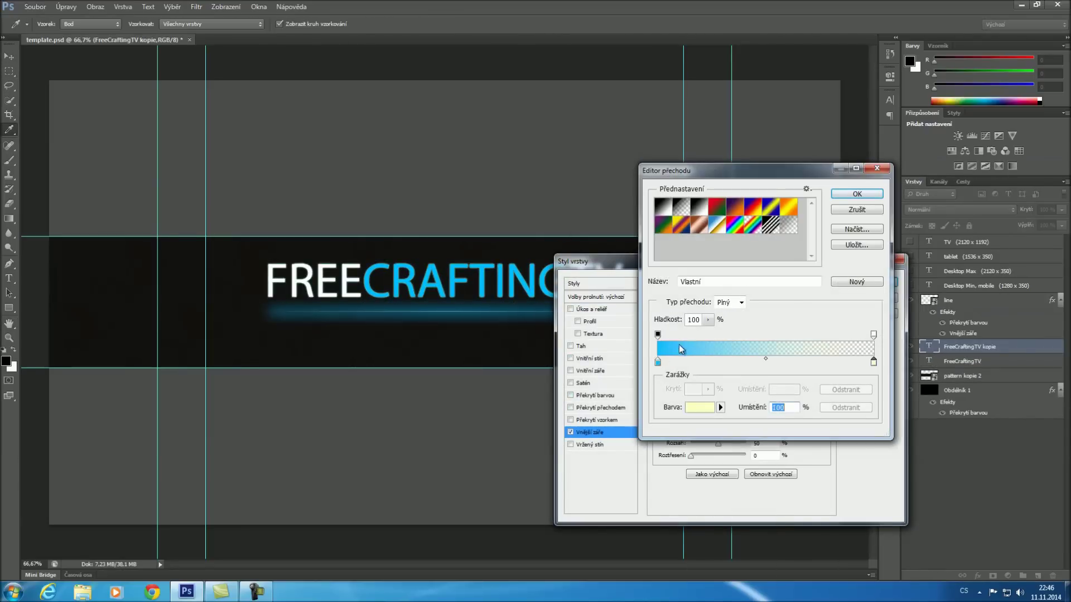
key(Return)
key(Return)
key(ctrl+bracketleft)
click(589, 434)
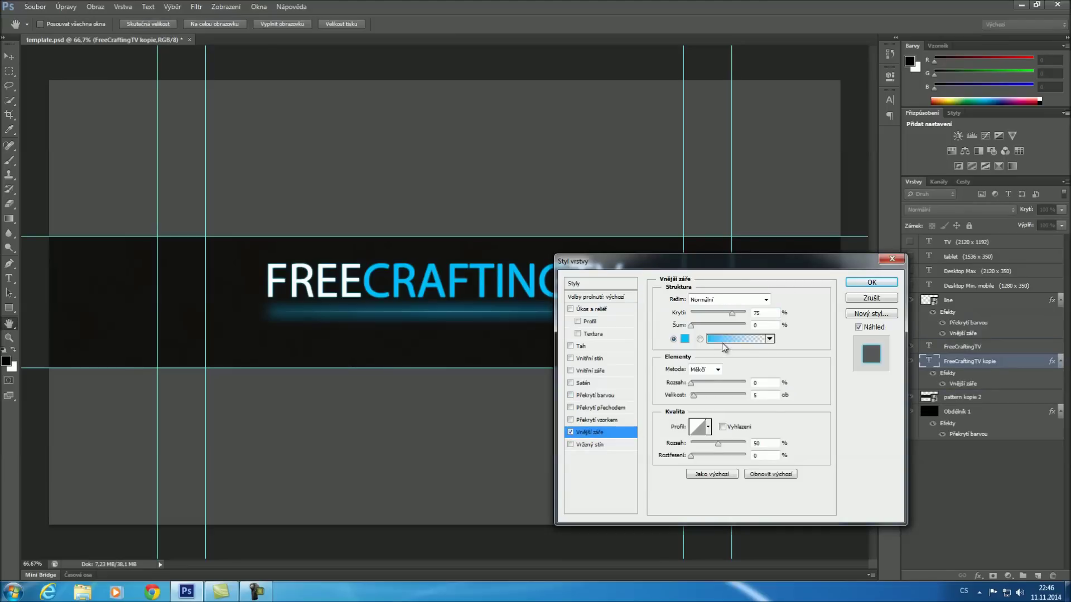
text(54)
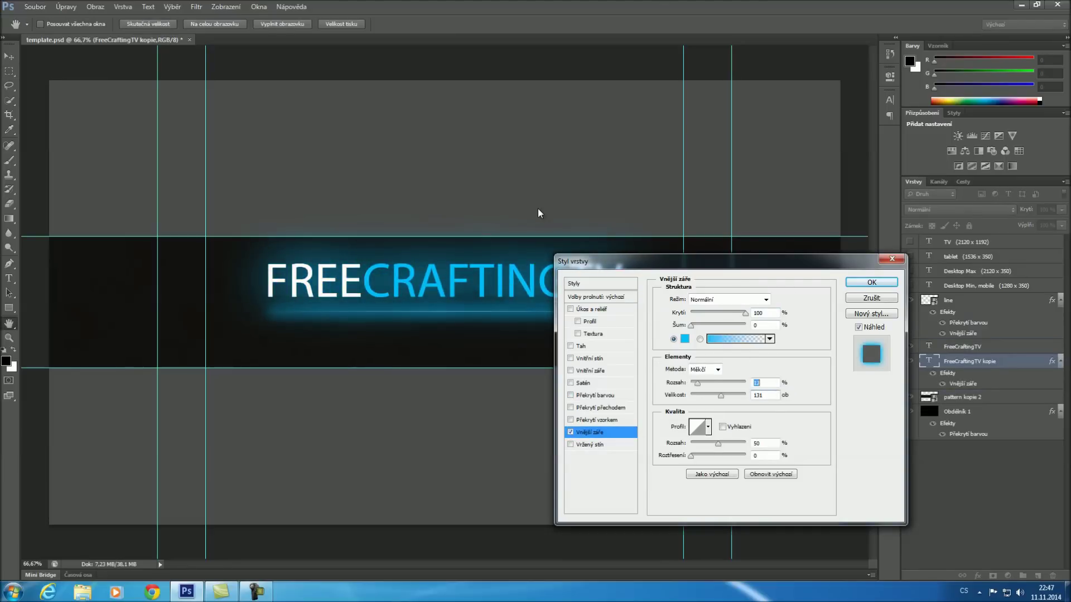
drag(614, 261, 473, 396)
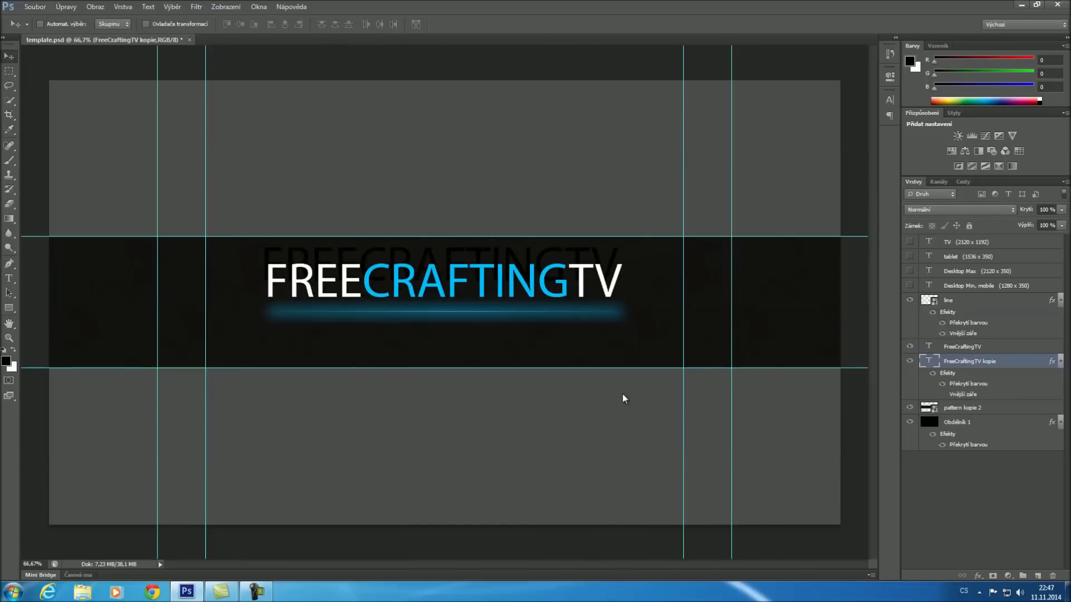
- Delete the glowing title copy and duplicate the glow line for above the title
key(Delete)
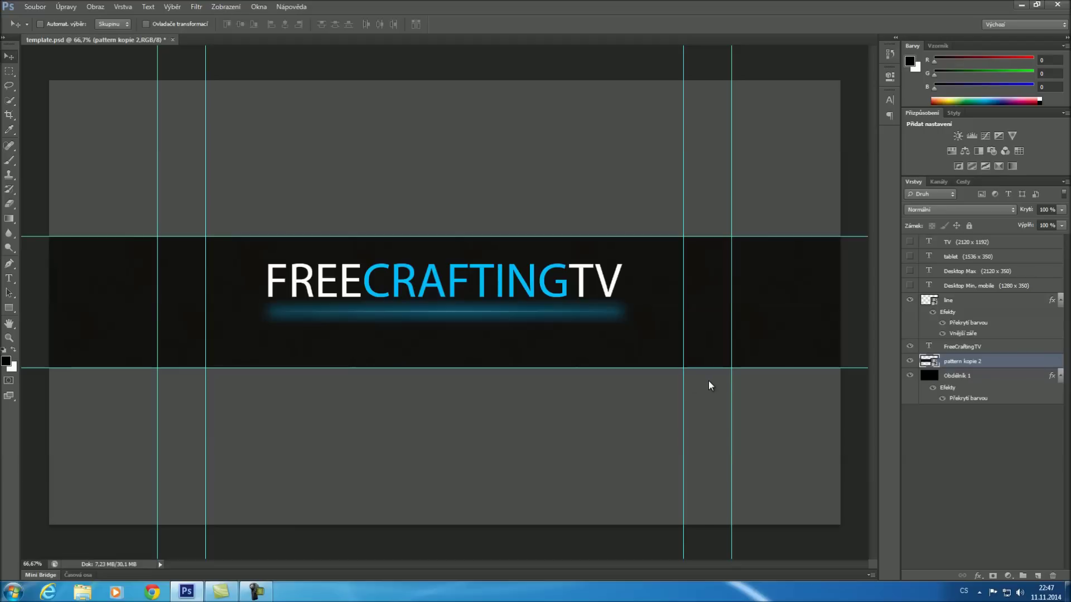
key(ctrl+j)
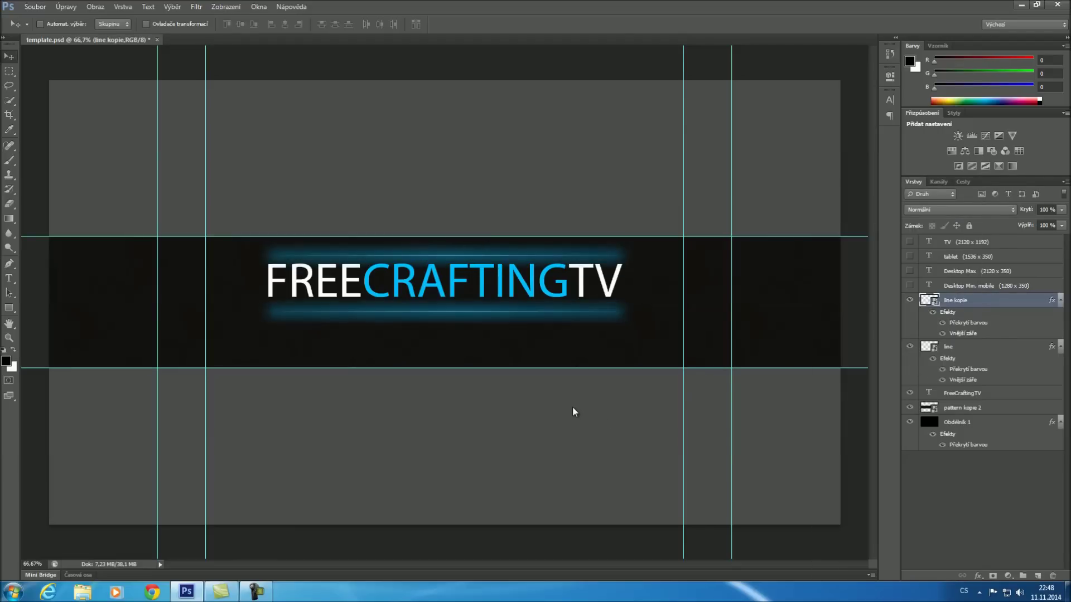
key(super+d)
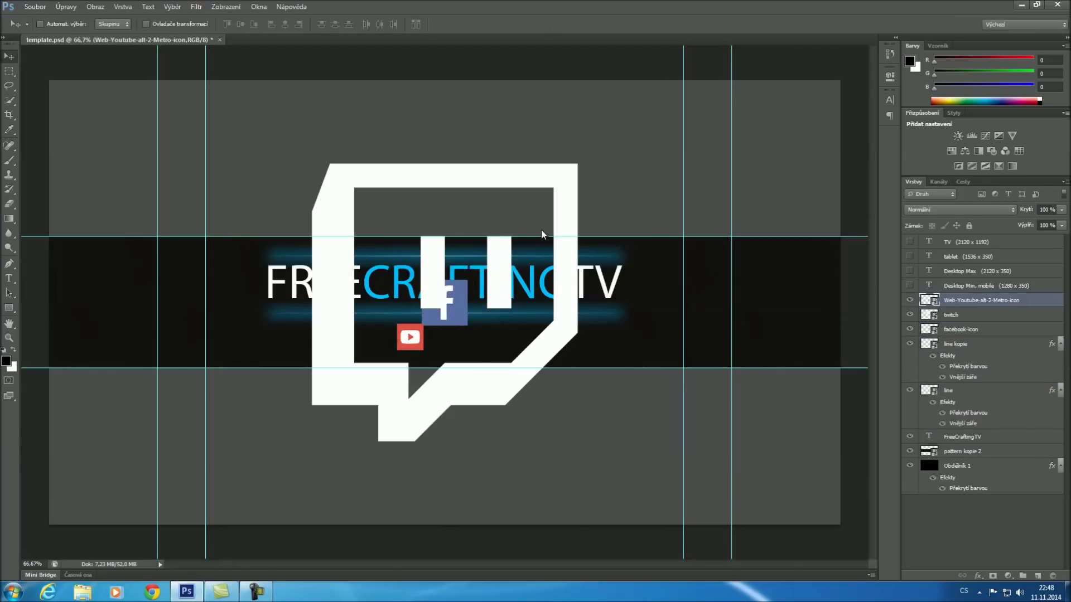
- Shrink the Twitch icon beside YouTube, select the Facebook icon layer, then minimize to the desktop
right_click(541, 233)
drag(251, 494, 377, 338)
right_click(448, 298)
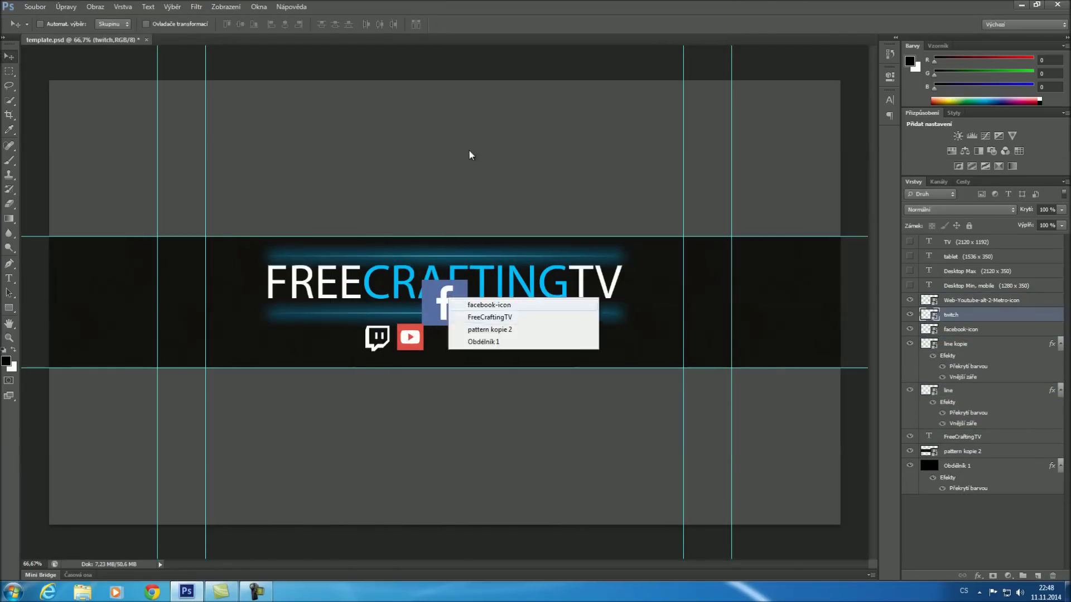
key(Return)
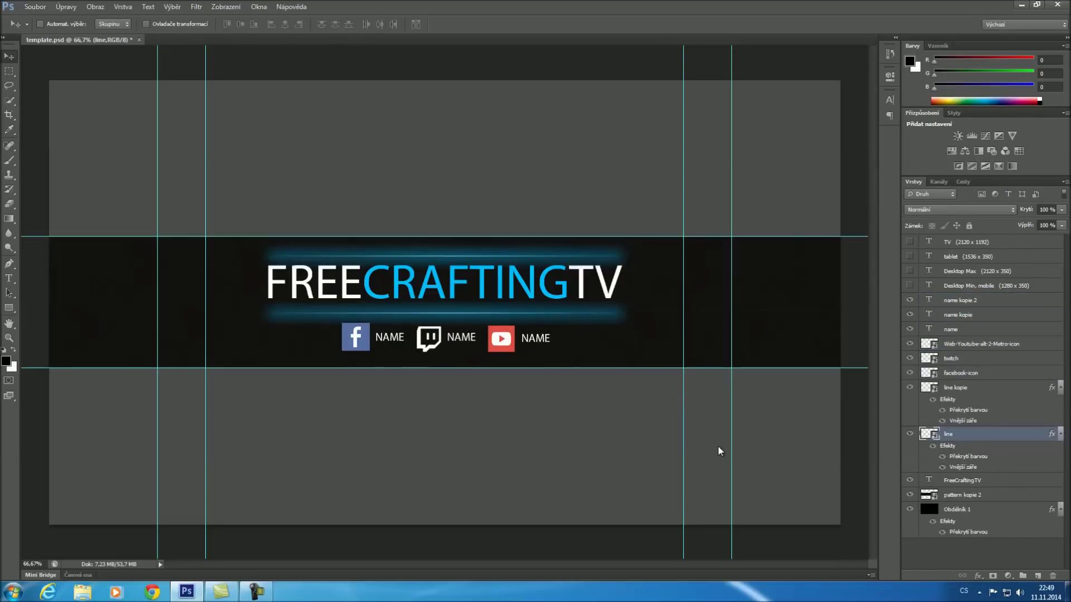
key(super+d)
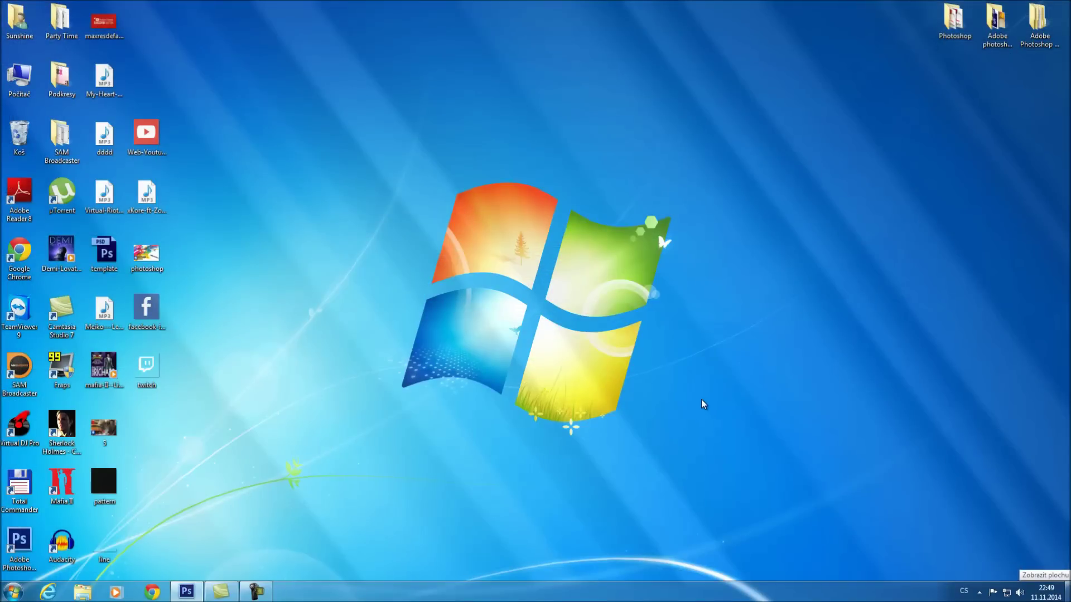
- Restore Photoshop with Win+D, showing the icon row beneath the glowing title
key(super+d)
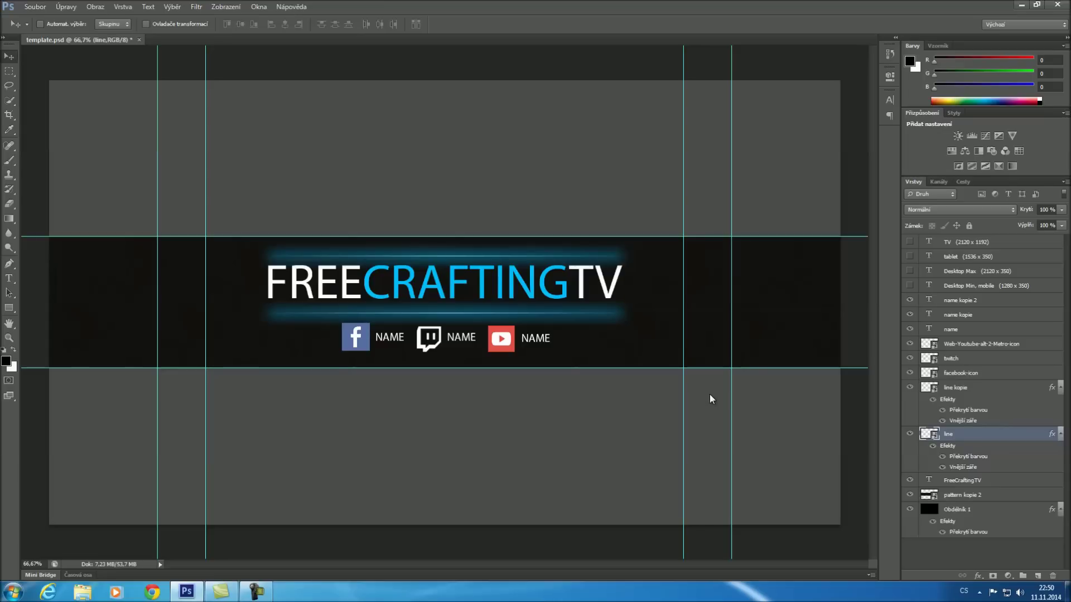
key(m)
drag(206, 237, 684, 368)
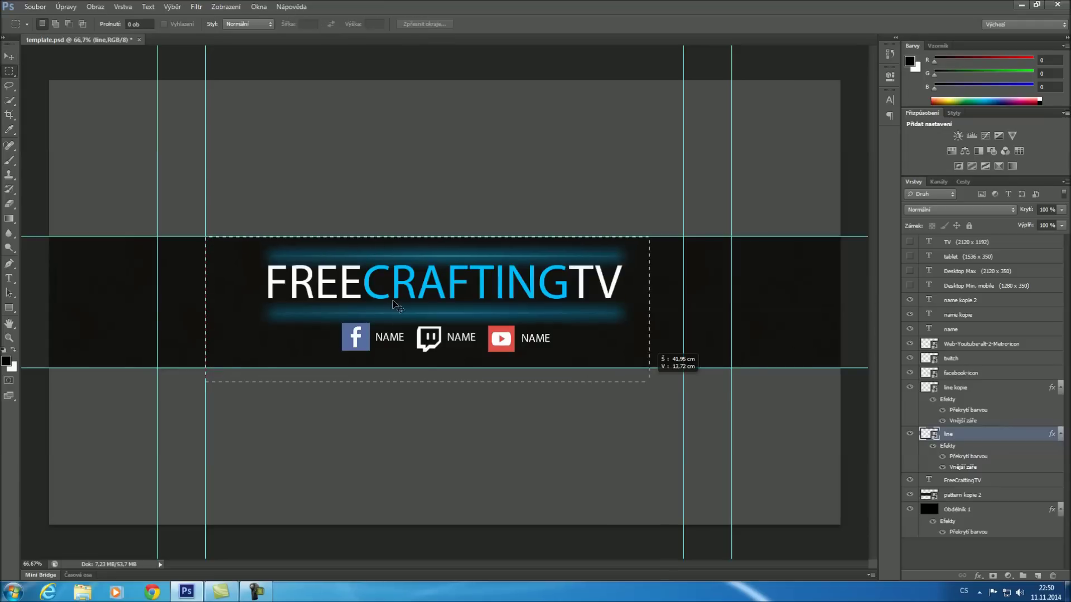
click(424, 321)
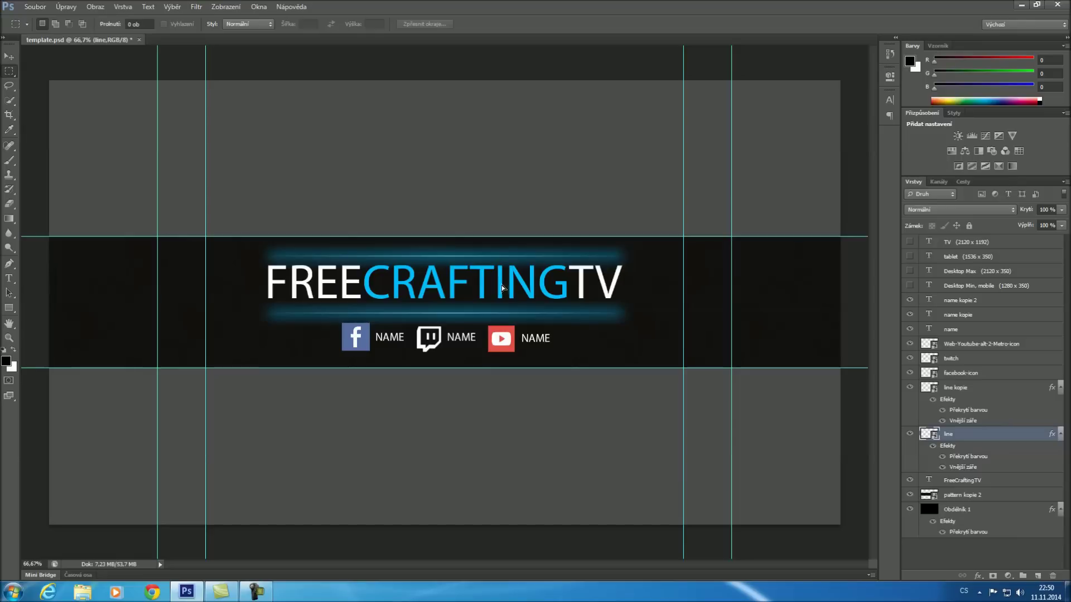
drag(501, 322, 335, 361)
key(ctrl+d)
drag(568, 361, 472, 333)
click(140, 191)
drag(610, 358, 227, 179)
click(602, 365)
drag(681, 430, 347, 192)
key(ctrl+d)
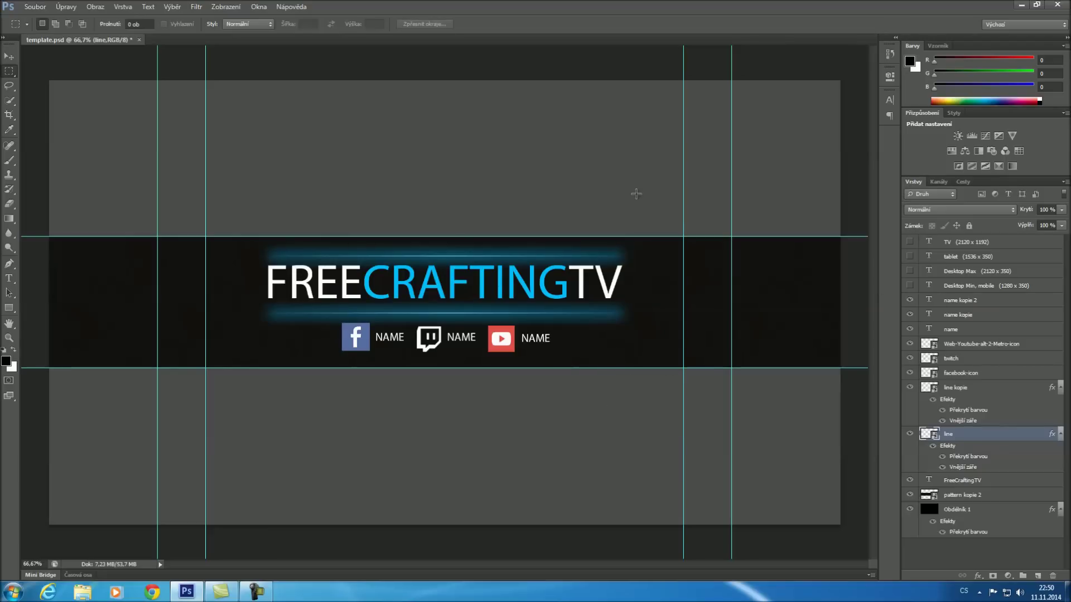